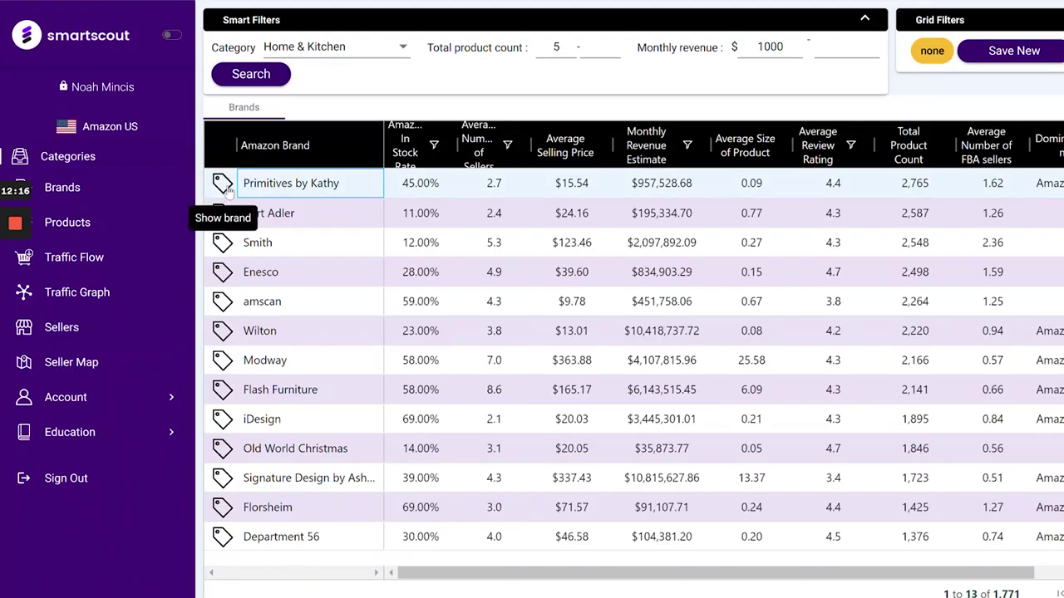
- Open Primitives by Kathy's brand details, browse its products, and view the top ASIN on Amazon
{"action": "left_click", "coordinate": [225, 184]}
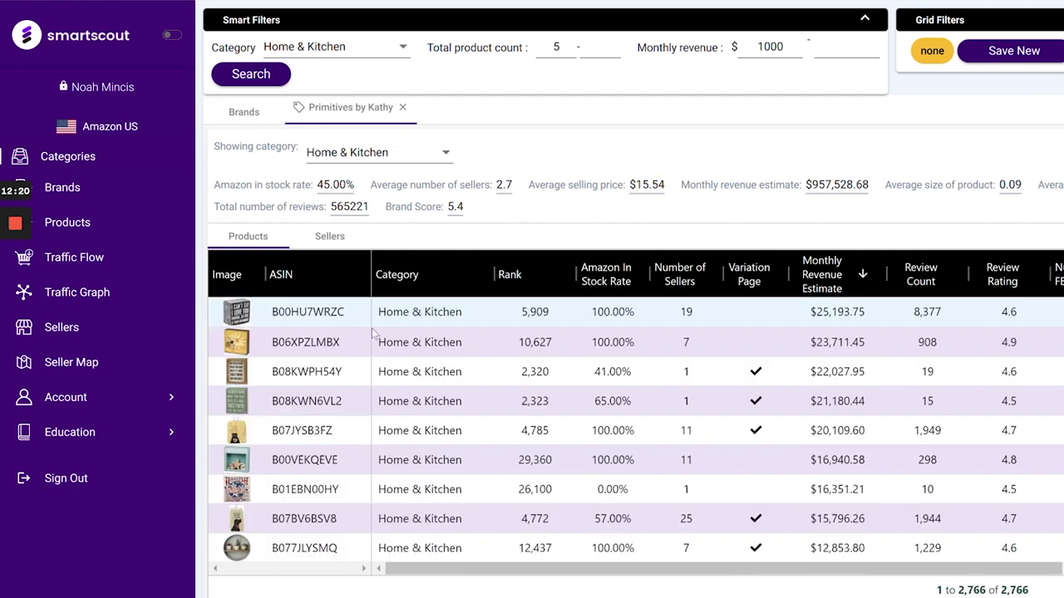
{"action": "scroll", "coordinate": [603, 359], "scroll_direction": "down", "scroll_amount": 5}
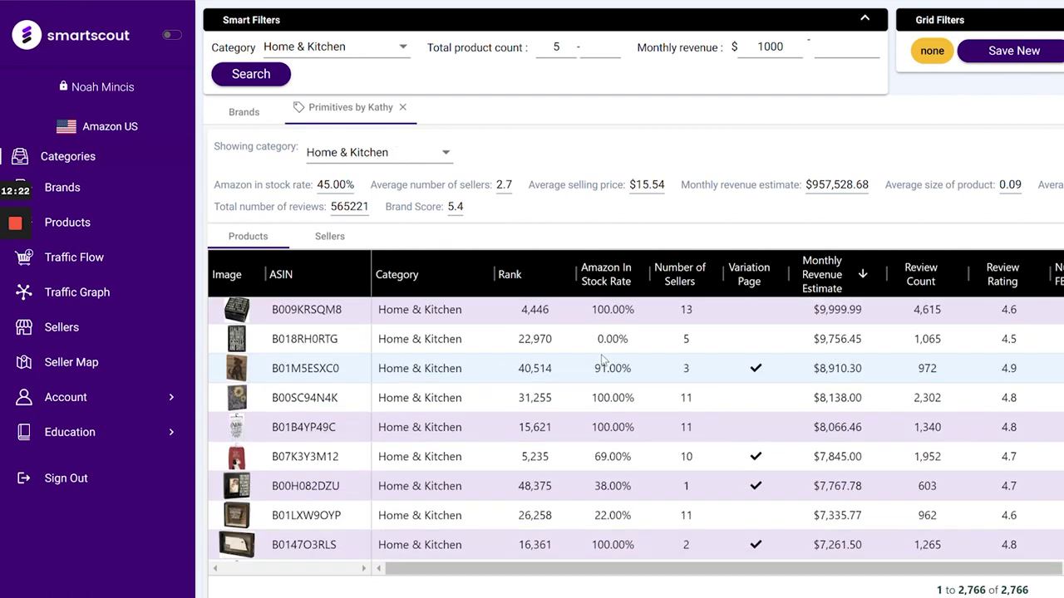
{"action": "scroll", "coordinate": [603, 359], "scroll_direction": "up", "scroll_amount": 5}
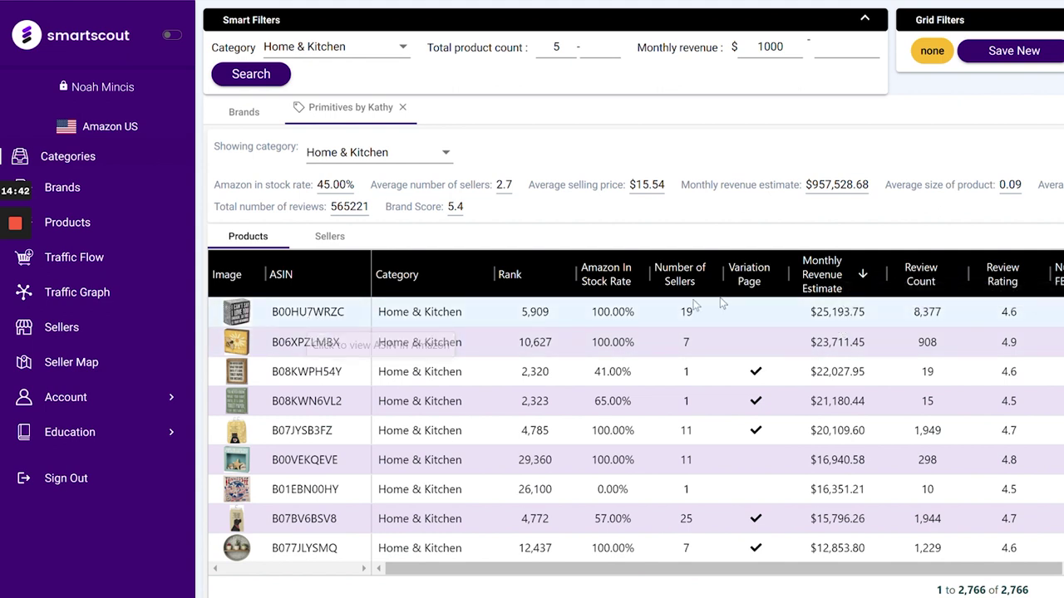
{"action": "left_click", "coordinate": [299, 315]}
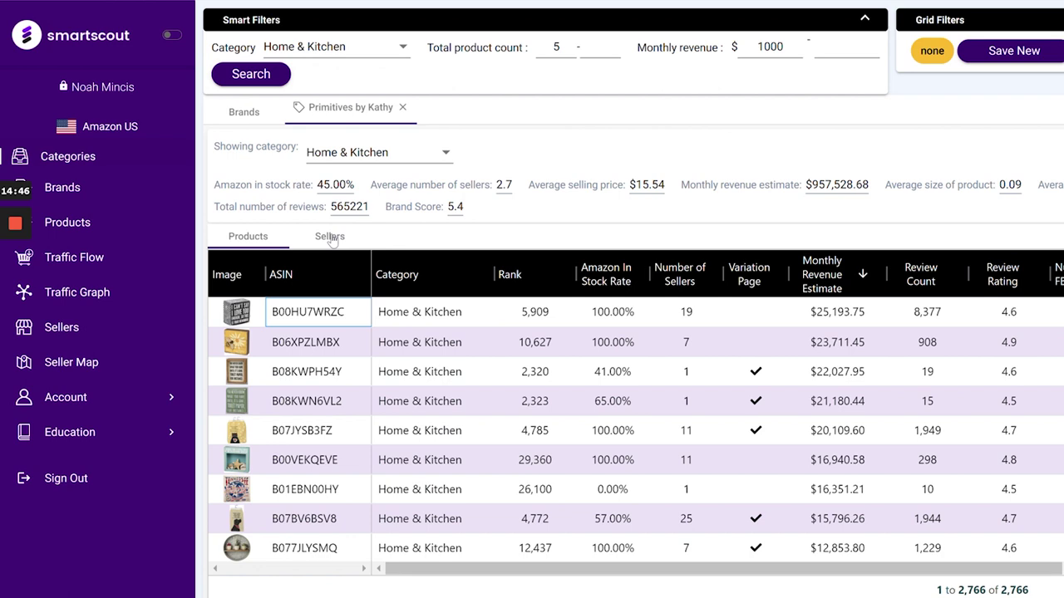
- Search Google for 'Primitives by Kathy' using the brand name in the product listing
{"action": "left_click", "coordinate": [330, 237]}
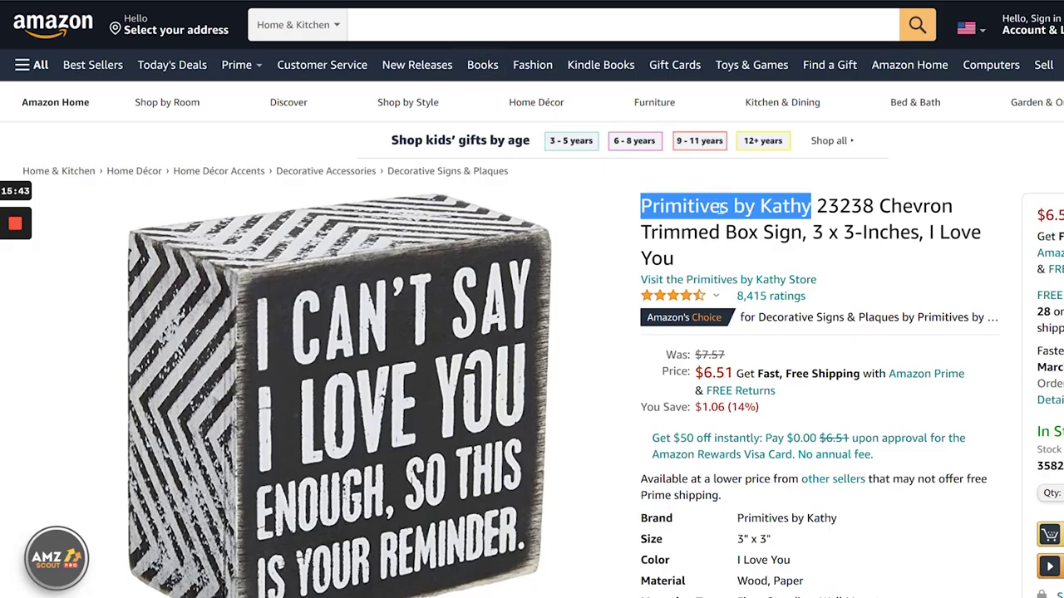
{"action": "right_click", "coordinate": [746, 212]}
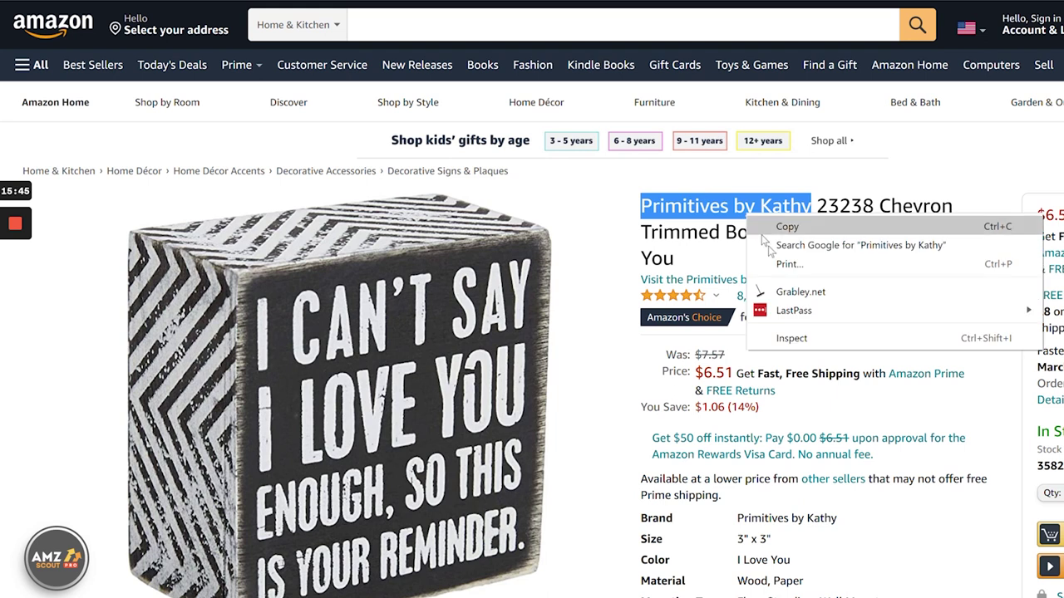
{"action": "left_click", "coordinate": [773, 218]}
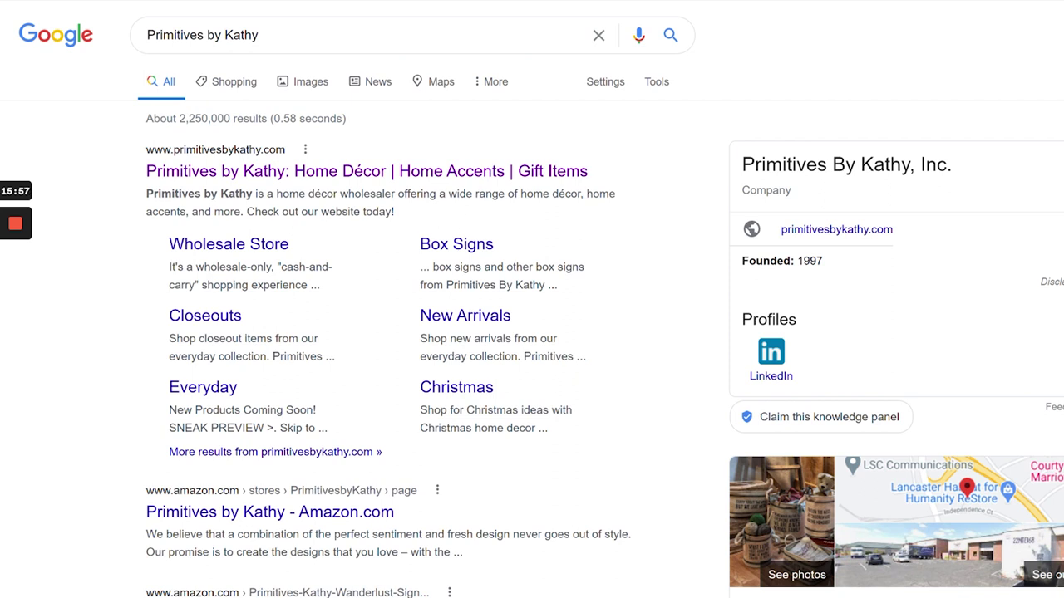
- Open the first Google result, primitivesbykathy.com
{"action": "left_click", "coordinate": [399, 177]}
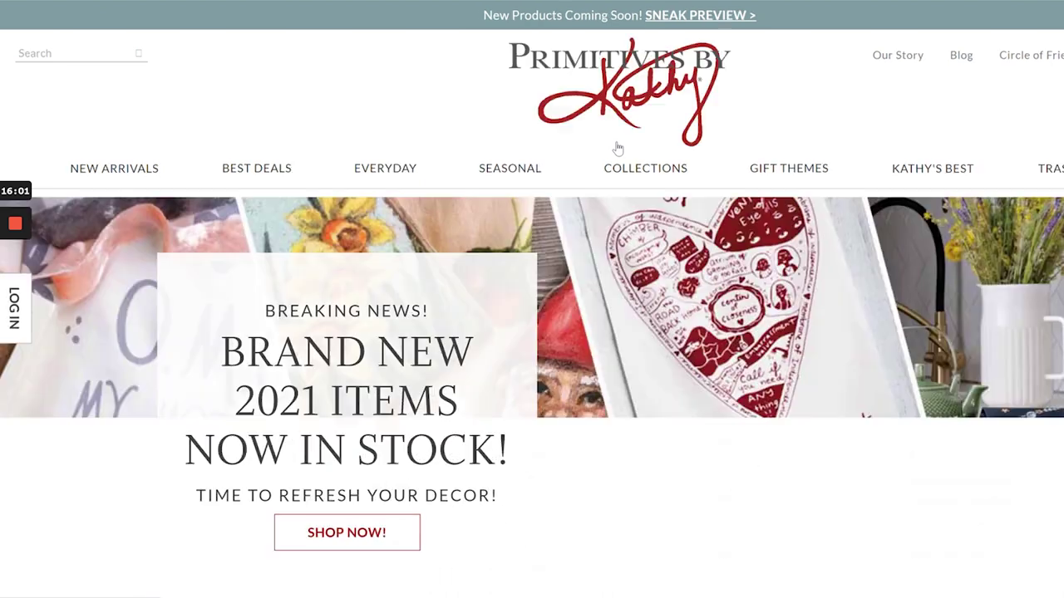
- Scroll the Primitives by Kathy home page to the footer and open the Register / Log In page
{"action": "mouse_move", "coordinate": [359, 166]}
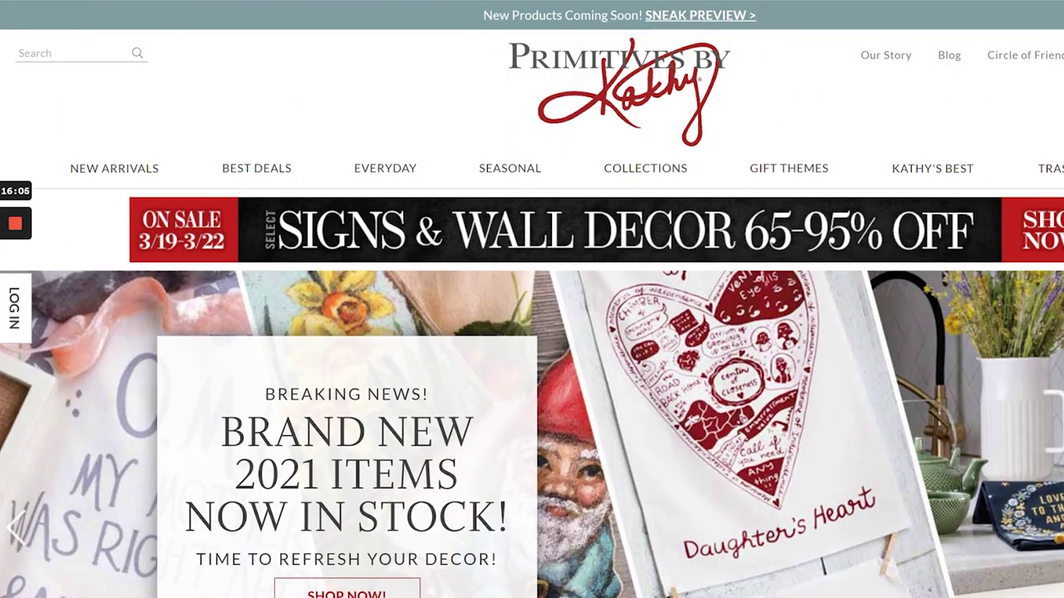
{"action": "scroll", "coordinate": [576, 403], "scroll_direction": "down", "scroll_amount": 20}
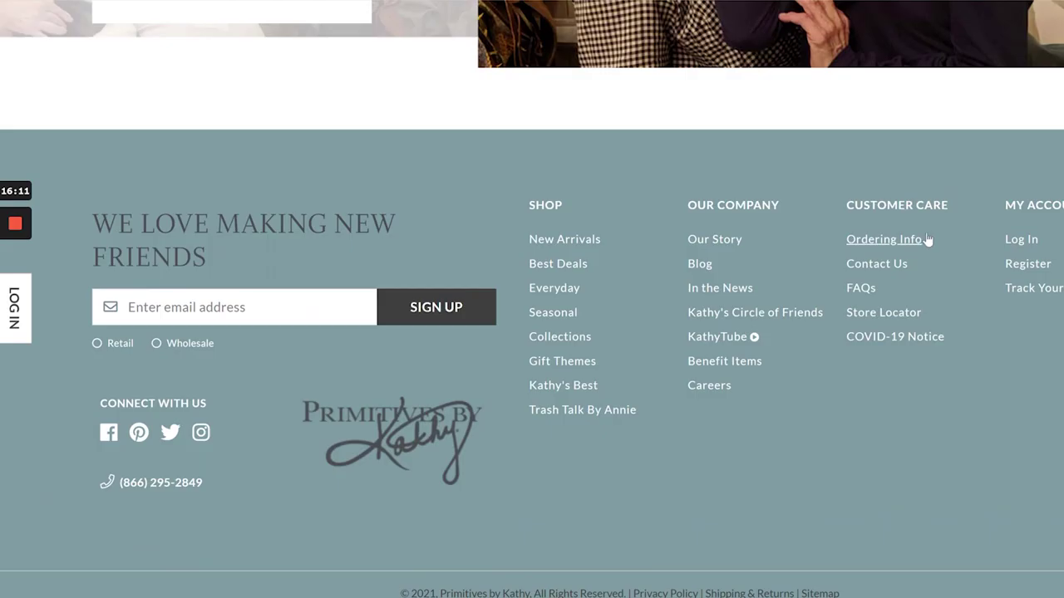
{"action": "left_click", "coordinate": [1030, 264]}
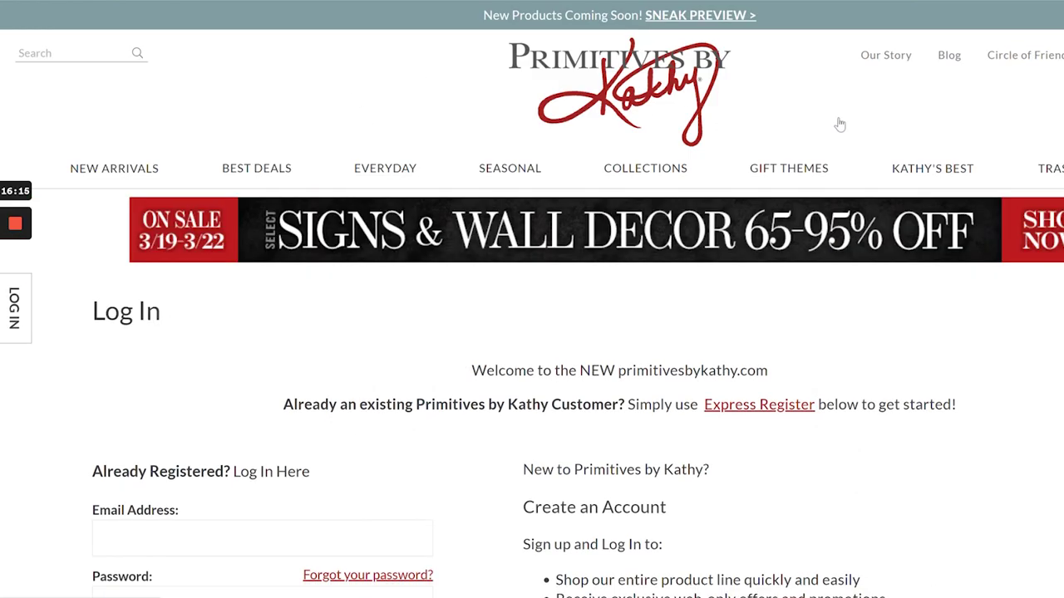
{"action": "scroll", "coordinate": [730, 209], "scroll_direction": "down", "scroll_amount": 3}
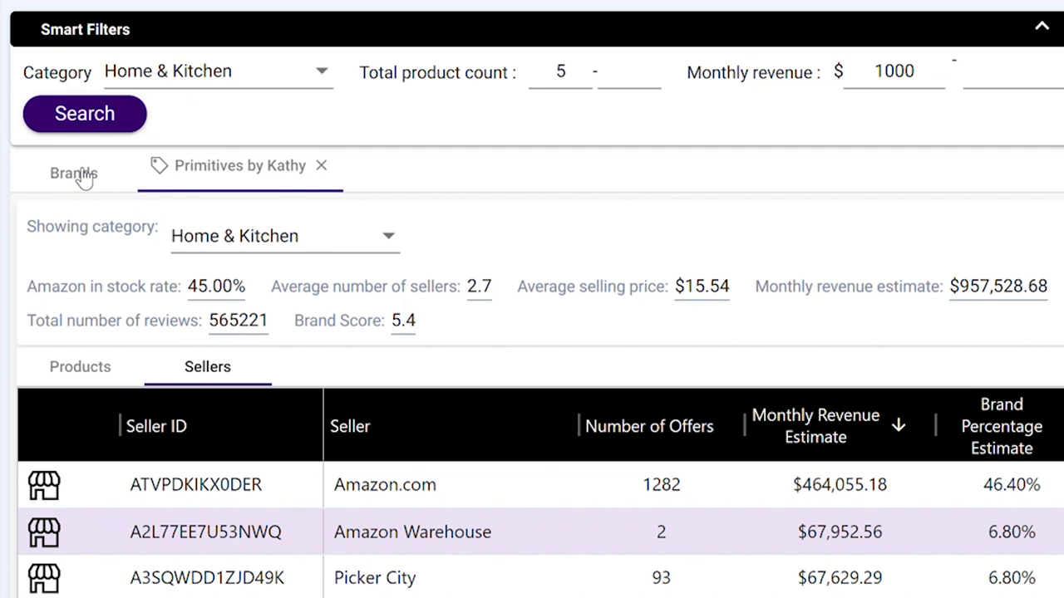
- Return to Brands, reopen Primitives by Kathy, and switch between its Products and Sellers lists
{"action": "left_click", "coordinate": [74, 173]}
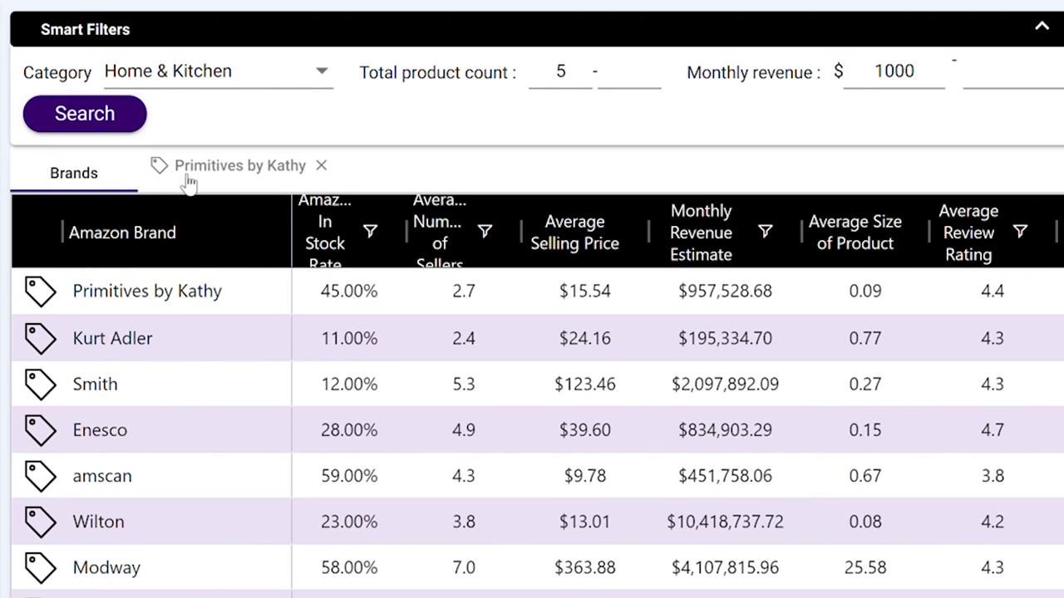
{"action": "left_click", "coordinate": [239, 170]}
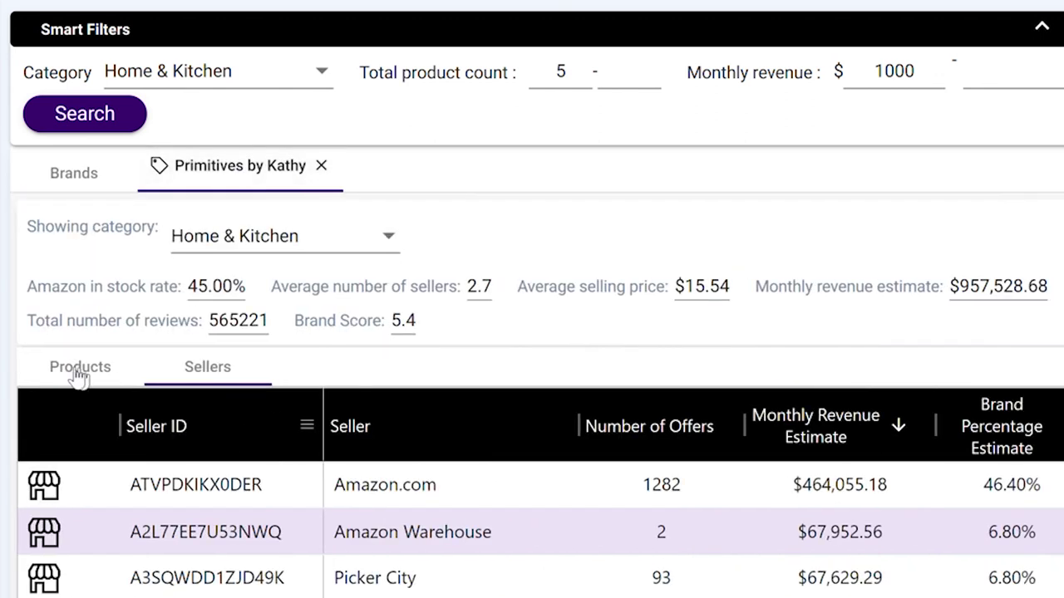
{"action": "left_click", "coordinate": [79, 369]}
{"action": "left_click", "coordinate": [207, 367]}
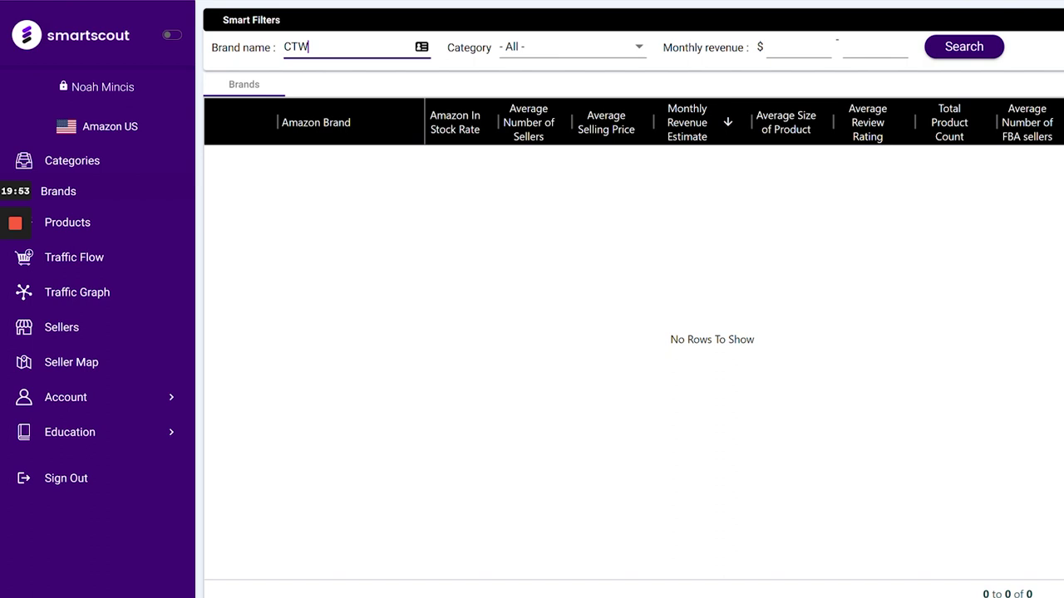
- Run the Brands search for 'CTW', returning 30 matching brands
{"action": "key", "text": "Return"}
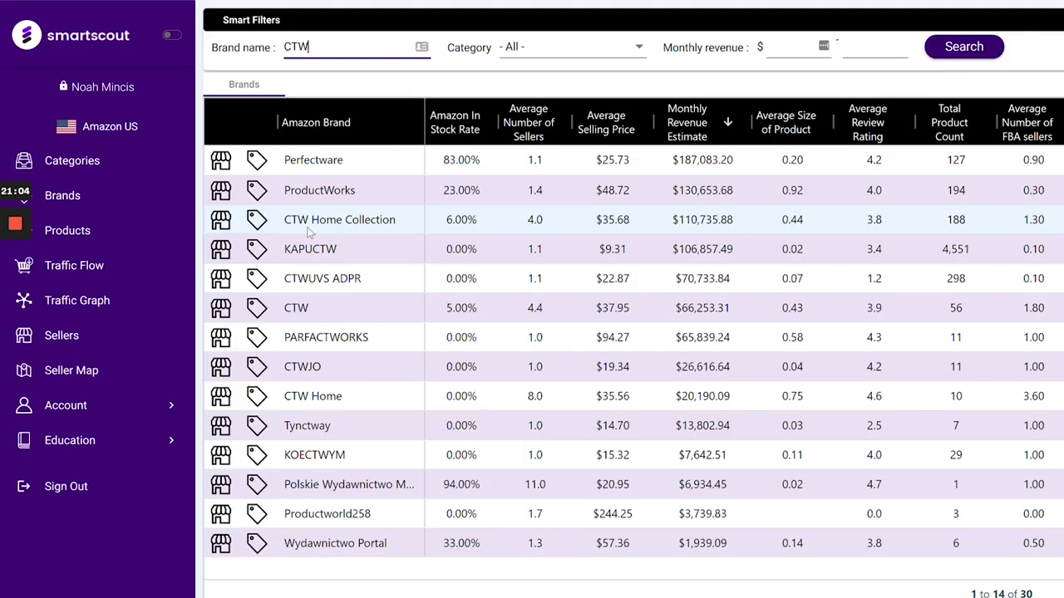
- Open CTW Home Collection's brand details and show its 139 sellers
{"action": "left_click", "coordinate": [256, 220]}
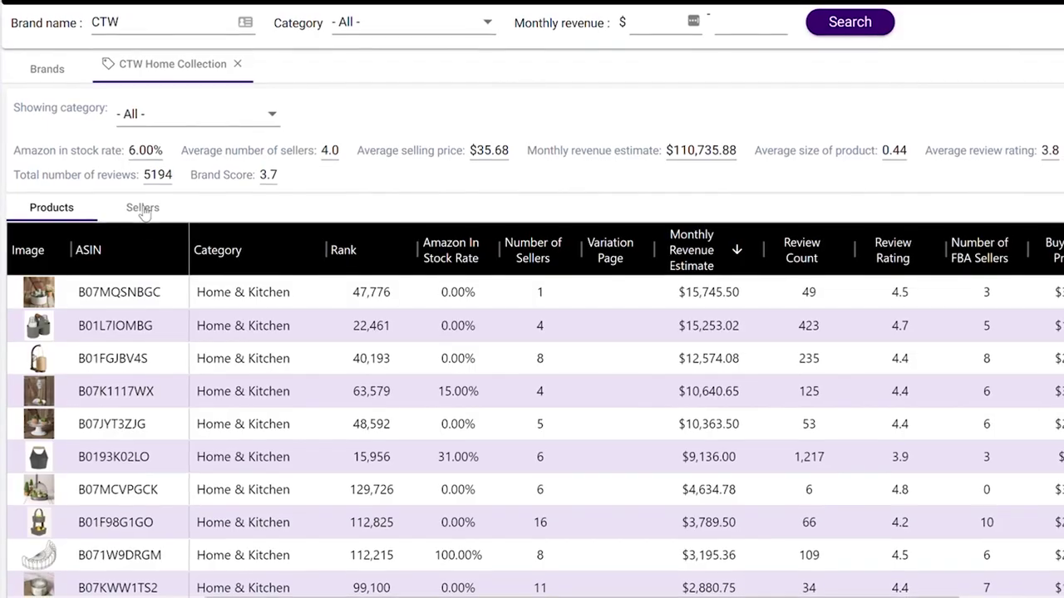
{"action": "left_click", "coordinate": [144, 210]}
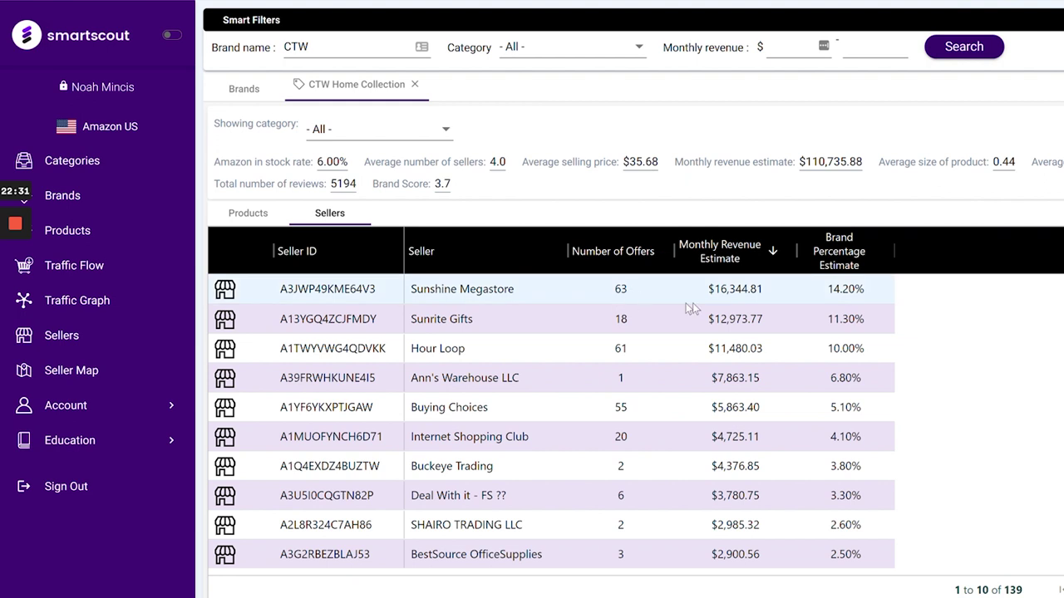
- Open the seller details for Sunshine Megastore from the first row of the Sellers list
{"action": "mouse_move", "coordinate": [725, 266]}
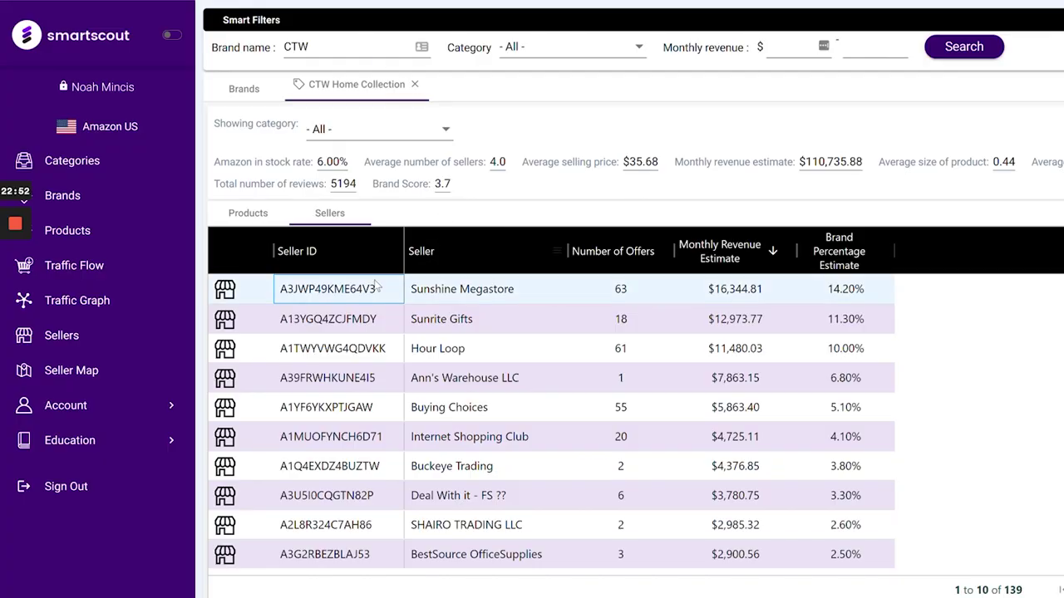
{"action": "left_click", "coordinate": [343, 291]}
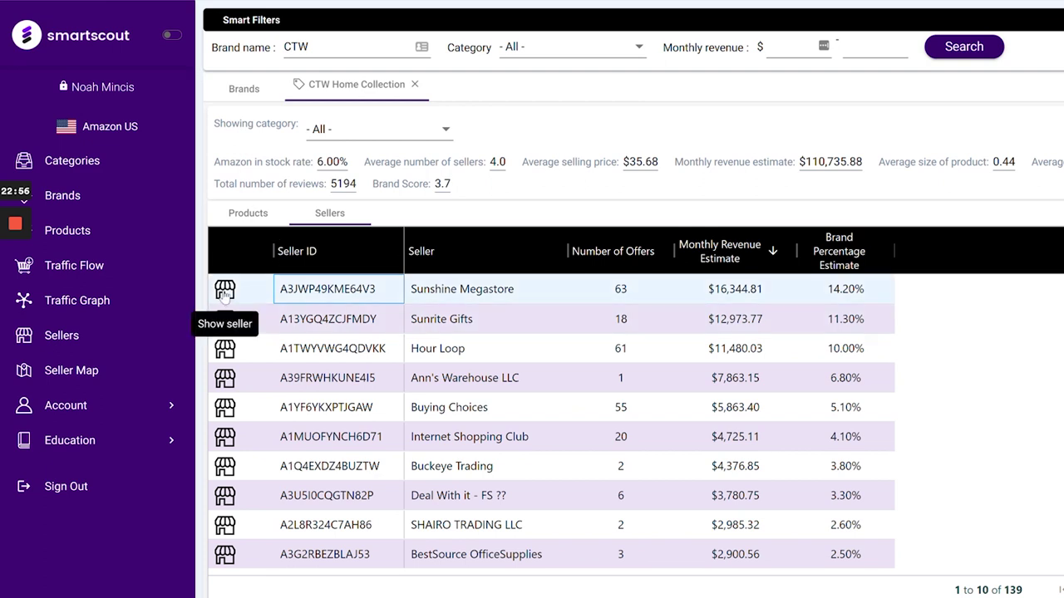
{"action": "left_click", "coordinate": [226, 291]}
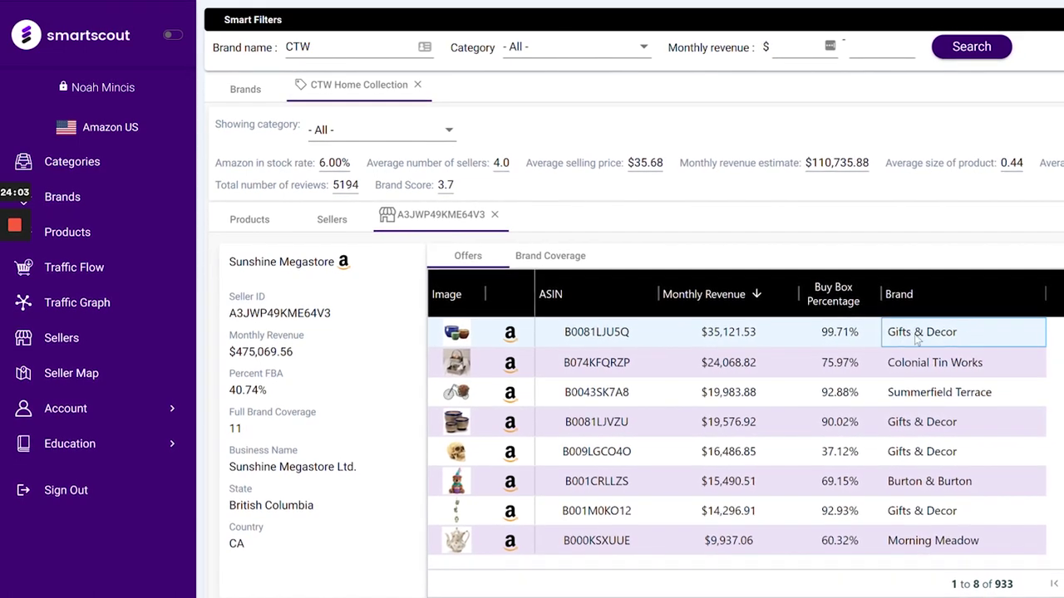
{"action": "left_click", "coordinate": [981, 337]}
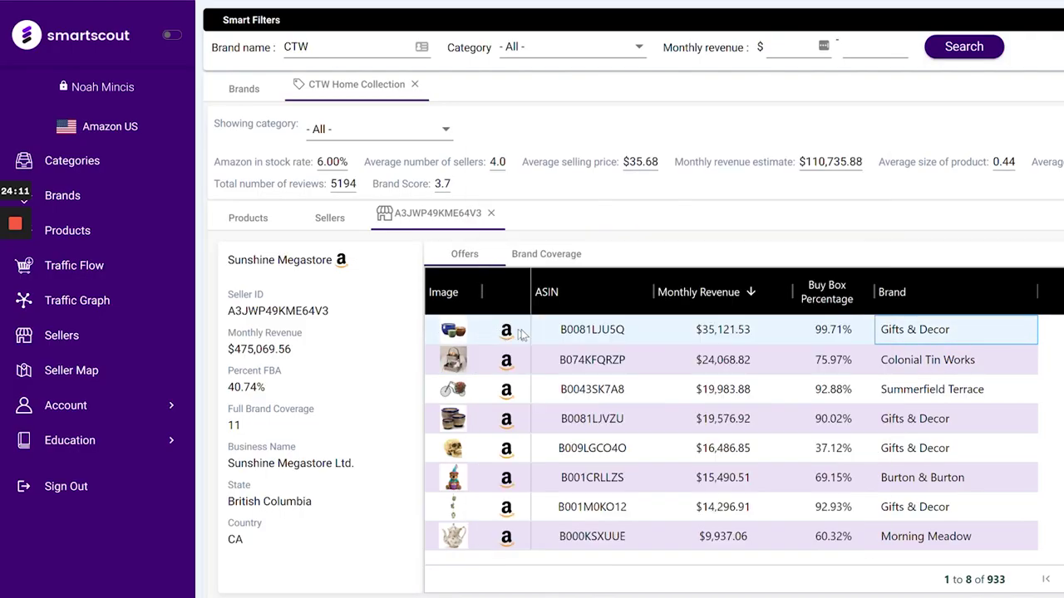
- Open Sunshine Megastore's Amazon seller page and review its business information and feedback
{"action": "left_click", "coordinate": [507, 332]}
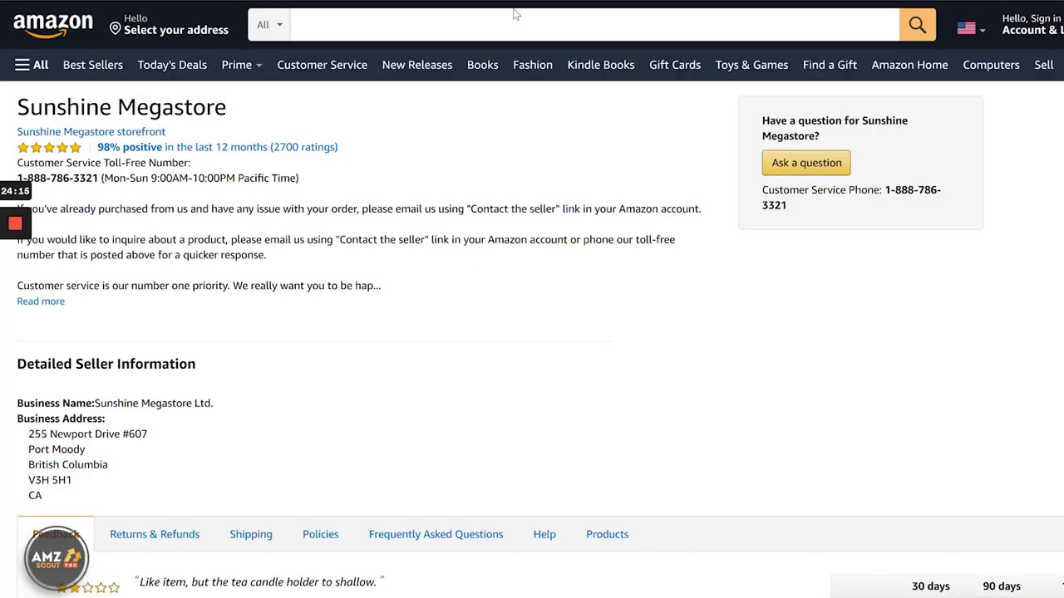
{"action": "scroll", "coordinate": [369, 221], "scroll_direction": "down", "scroll_amount": 2}
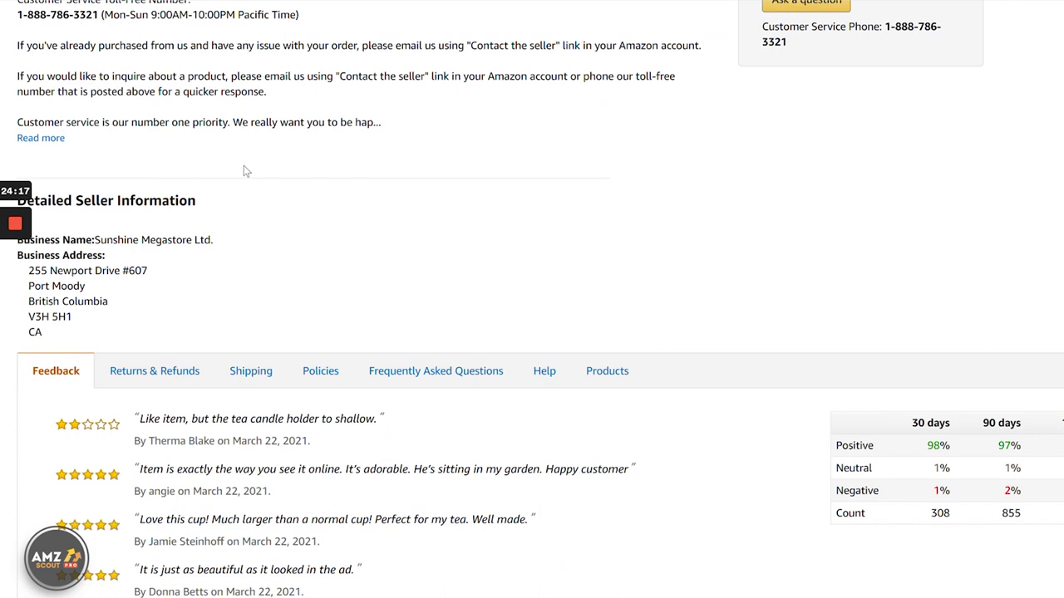
{"action": "scroll", "coordinate": [258, 168], "scroll_direction": "up", "scroll_amount": 2}
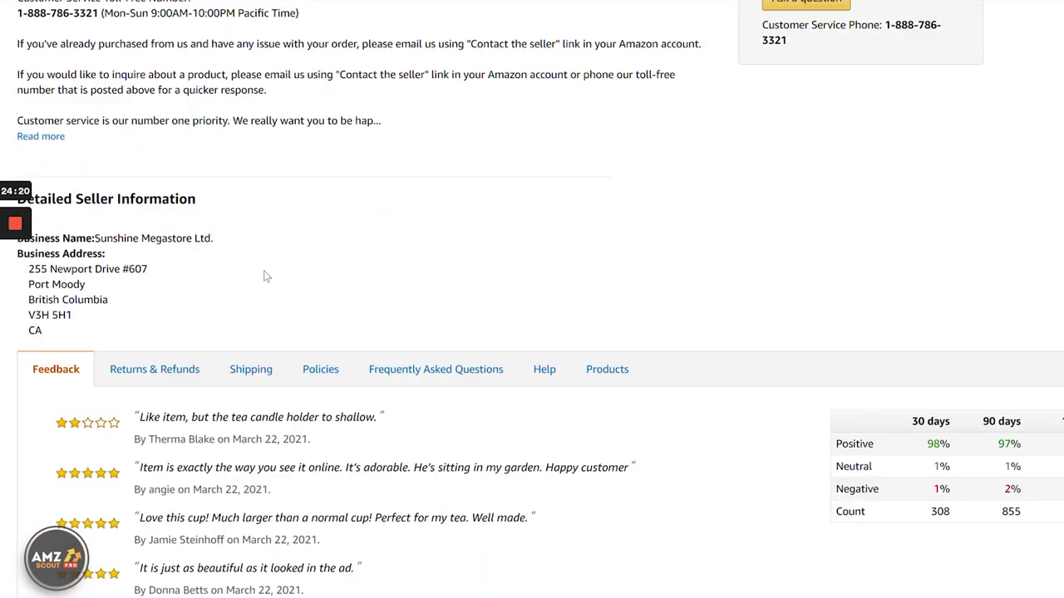
{"action": "scroll", "coordinate": [263, 275], "scroll_direction": "down", "scroll_amount": 1}
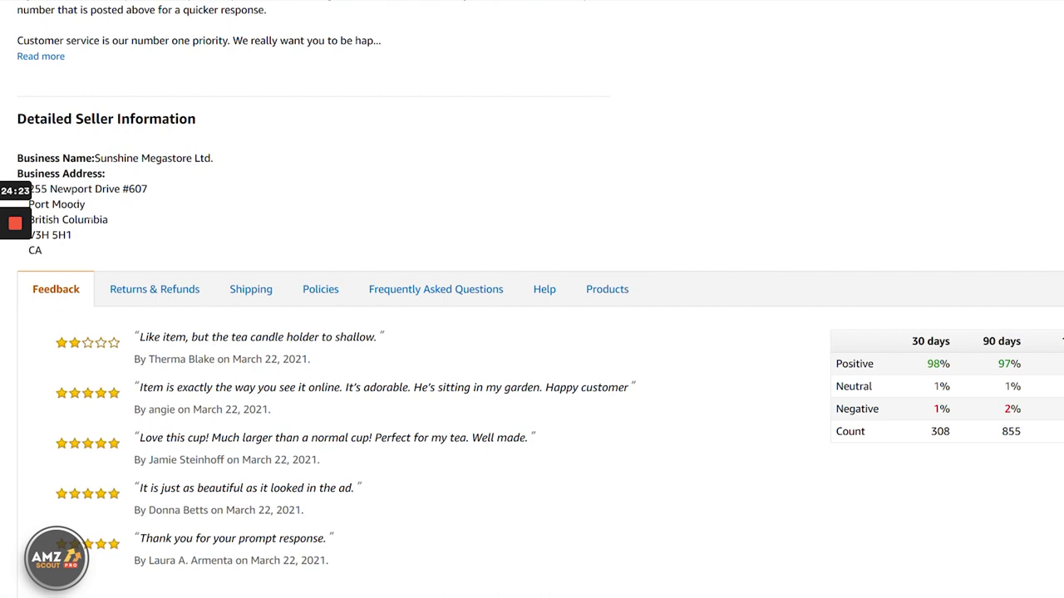
{"action": "scroll", "coordinate": [268, 179], "scroll_direction": "up", "scroll_amount": 1}
{"action": "scroll", "coordinate": [621, 291], "scroll_direction": "down", "scroll_amount": 1}
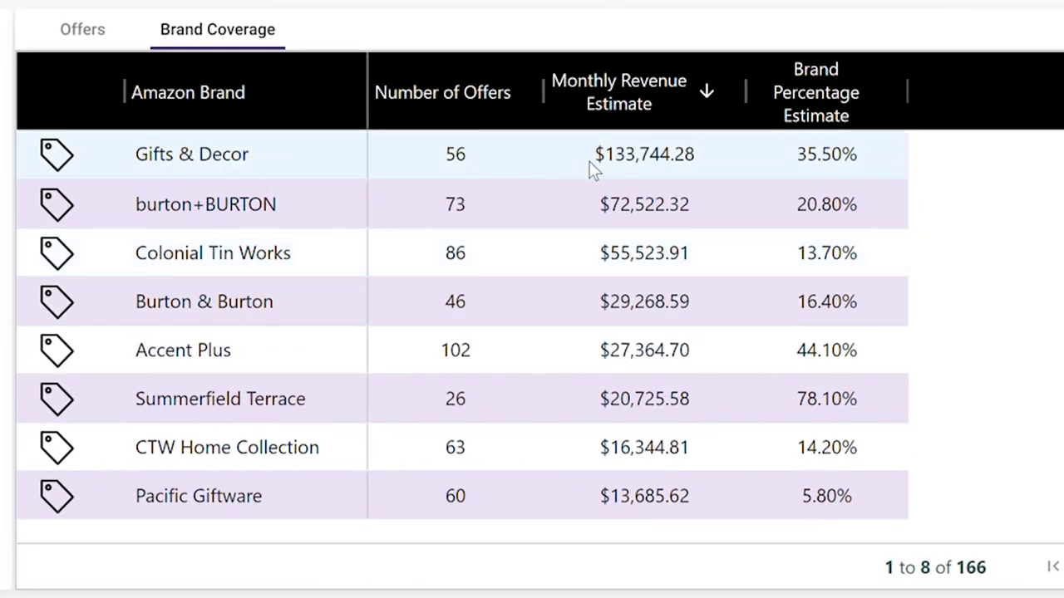
- Open the Seller Map plotting sellers across the United States by revenue
{"action": "mouse_move", "coordinate": [662, 109]}
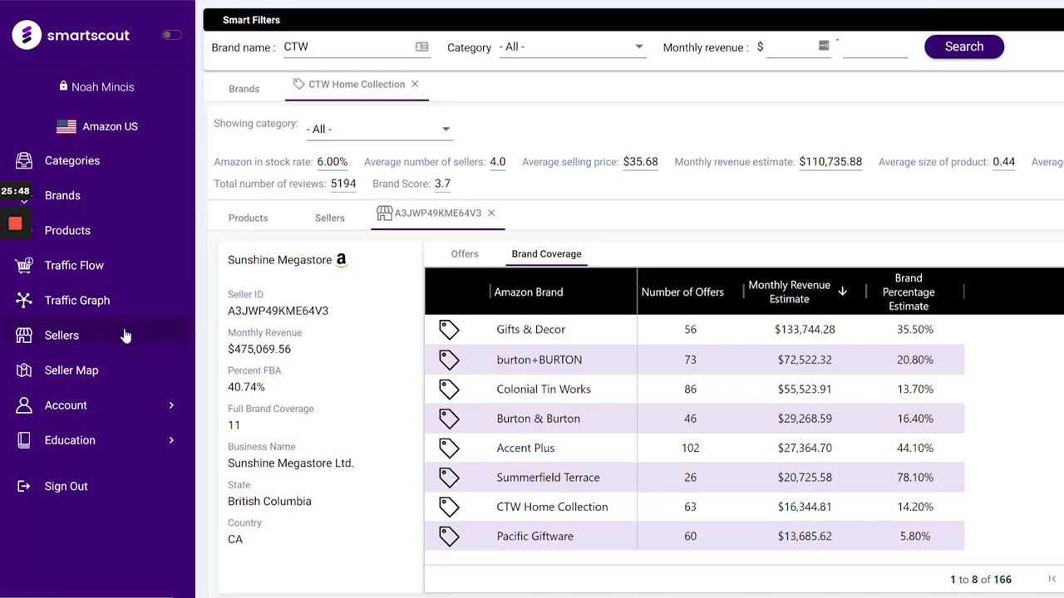
{"action": "left_click", "coordinate": [114, 370]}
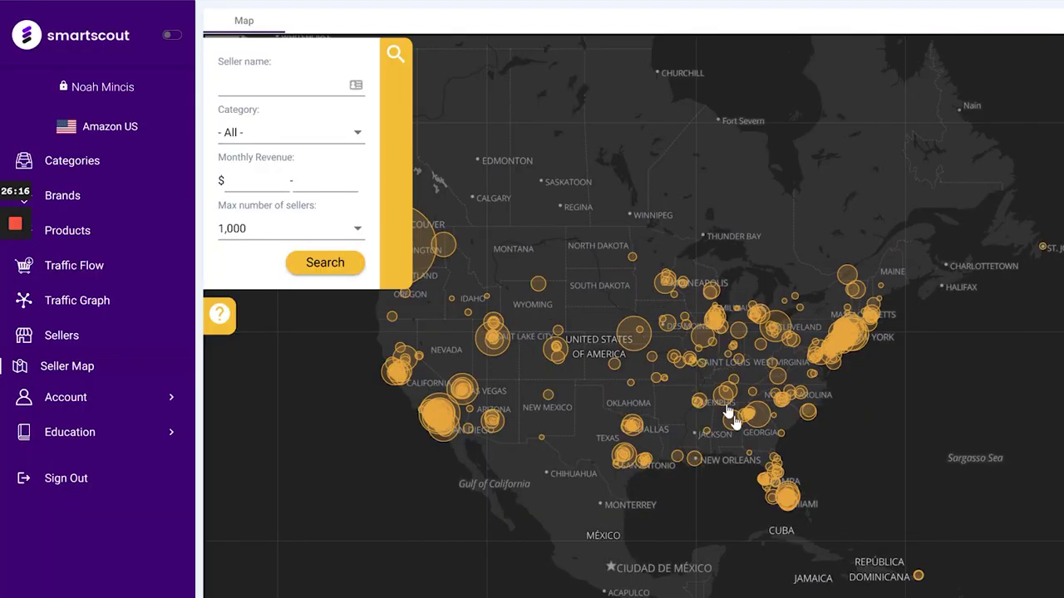
- Zoom and pan the Seller Map from Houston eastward across the southern states
{"action": "scroll", "coordinate": [659, 472], "scroll_direction": "up", "scroll_amount": 5}
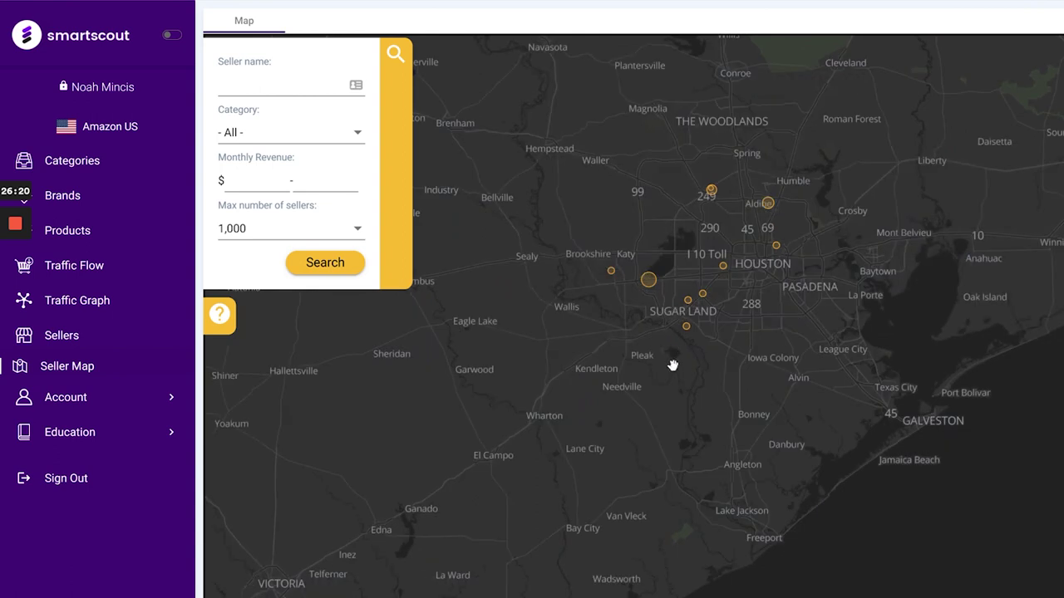
{"action": "left_click_drag", "start_coordinate": [640, 292], "coordinate": [700, 452]}
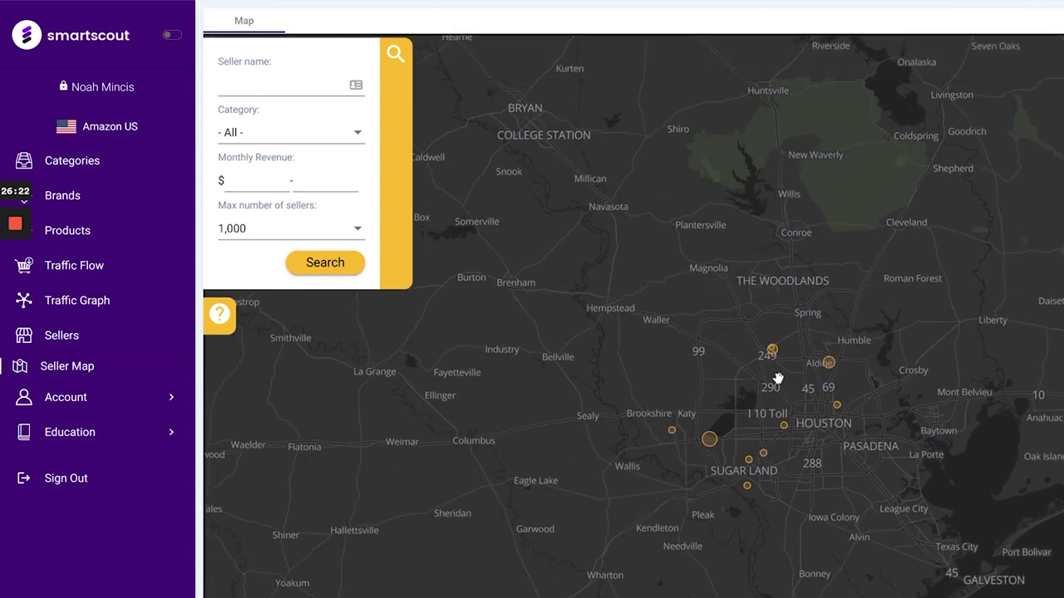
{"action": "scroll", "coordinate": [769, 314], "scroll_direction": "down", "scroll_amount": 2}
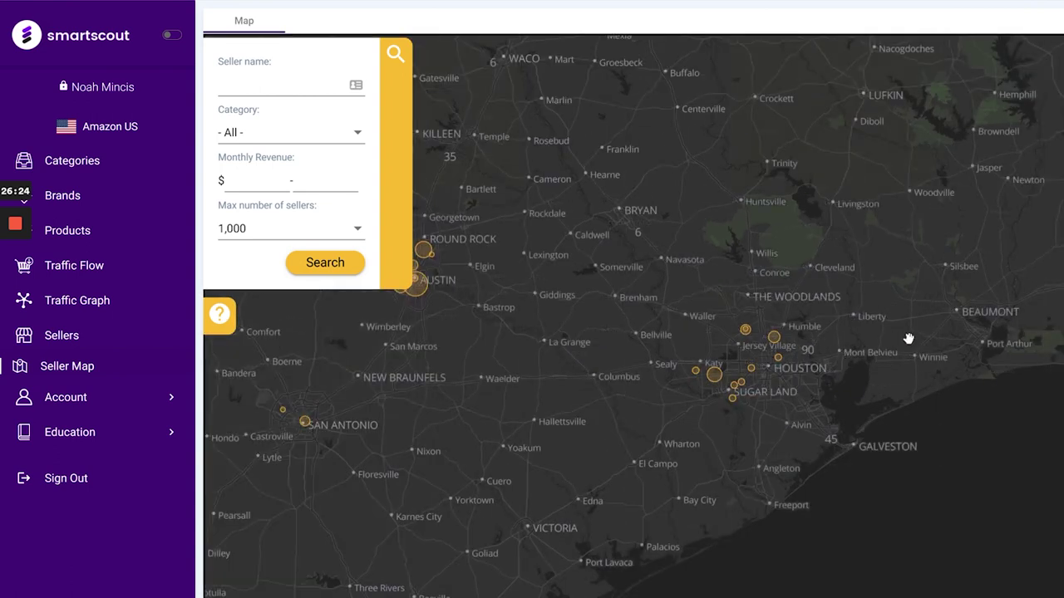
{"action": "left_click_drag", "start_coordinate": [908, 338], "coordinate": [843, 478]}
{"action": "scroll", "coordinate": [850, 399], "scroll_direction": "up", "scroll_amount": 3}
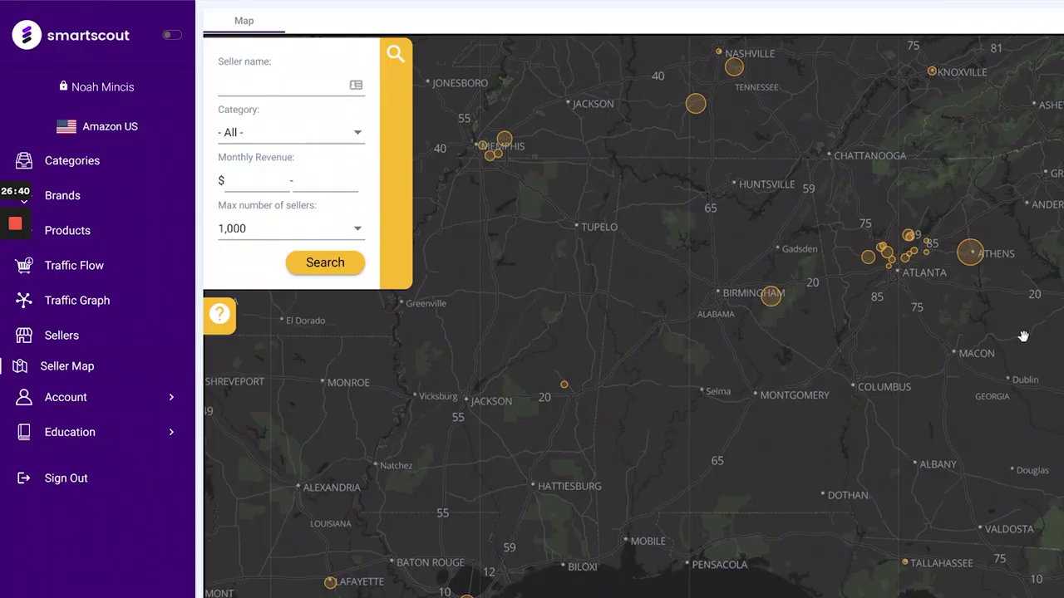
{"action": "left_click_drag", "start_coordinate": [1023, 337], "coordinate": [699, 440]}
- Bring the central New Jersey sellers into view, including clusters near Lakewood and Philadelphia
{"action": "scroll", "coordinate": [698, 440], "scroll_direction": "down", "scroll_amount": 5}
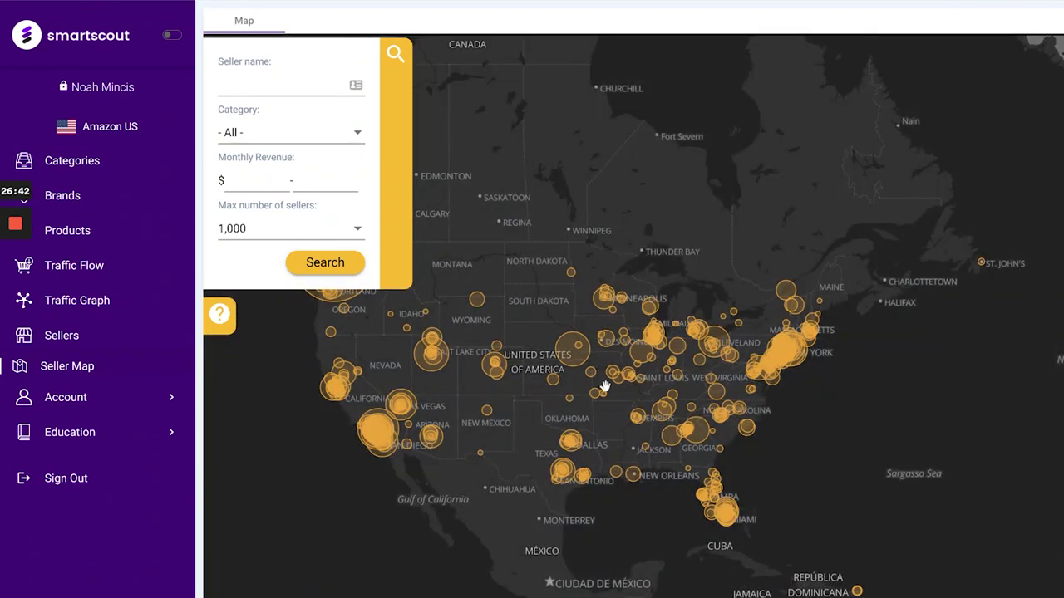
{"action": "scroll", "coordinate": [763, 384], "scroll_direction": "up", "scroll_amount": 5}
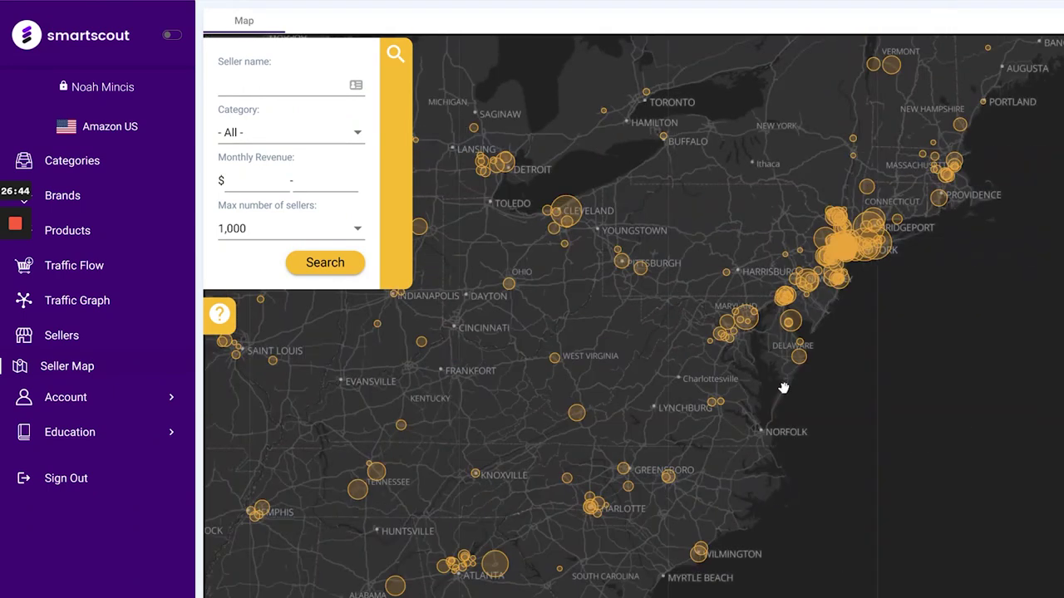
{"action": "scroll", "coordinate": [872, 311], "scroll_direction": "down", "scroll_amount": 3}
{"action": "scroll", "coordinate": [884, 285], "scroll_direction": "up", "scroll_amount": 5}
{"action": "scroll", "coordinate": [843, 275], "scroll_direction": "down", "scroll_amount": 4}
{"action": "left_click_drag", "start_coordinate": [864, 364], "coordinate": [803, 518]}
{"action": "scroll", "coordinate": [869, 351], "scroll_direction": "down", "scroll_amount": 2}
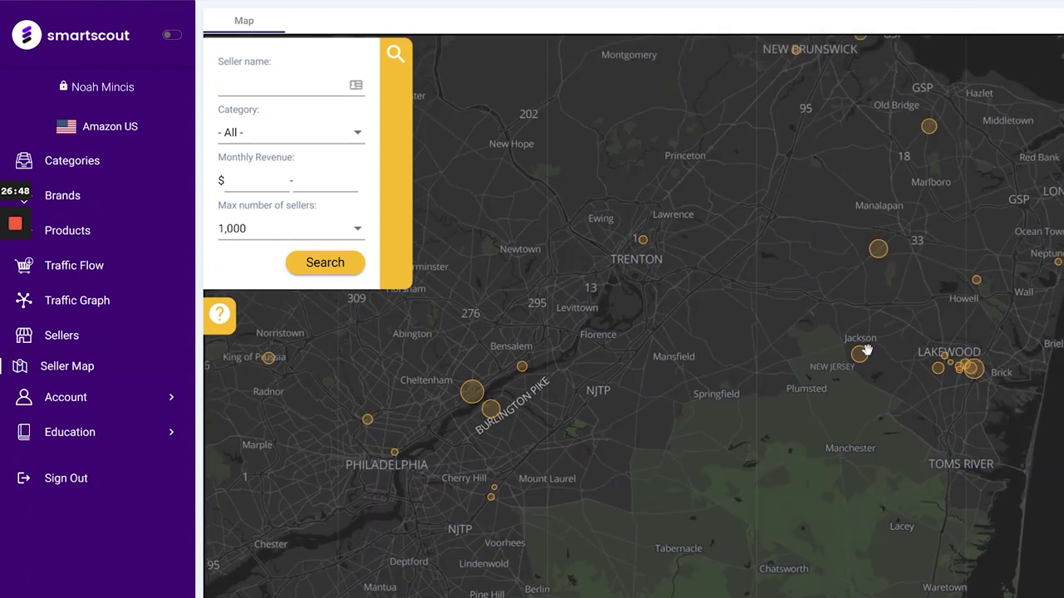
{"action": "scroll", "coordinate": [765, 371], "scroll_direction": "up", "scroll_amount": 6}
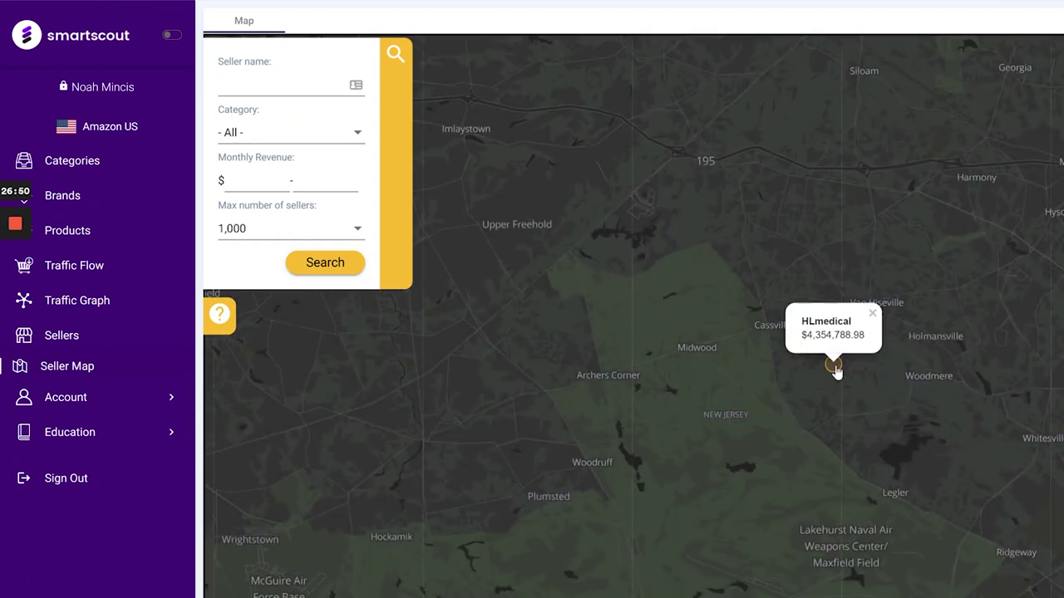
- Open HLmedical's seller details from its map marker: $4,354,788.98 monthly revenue, 101 offers
{"action": "left_click", "coordinate": [834, 366]}
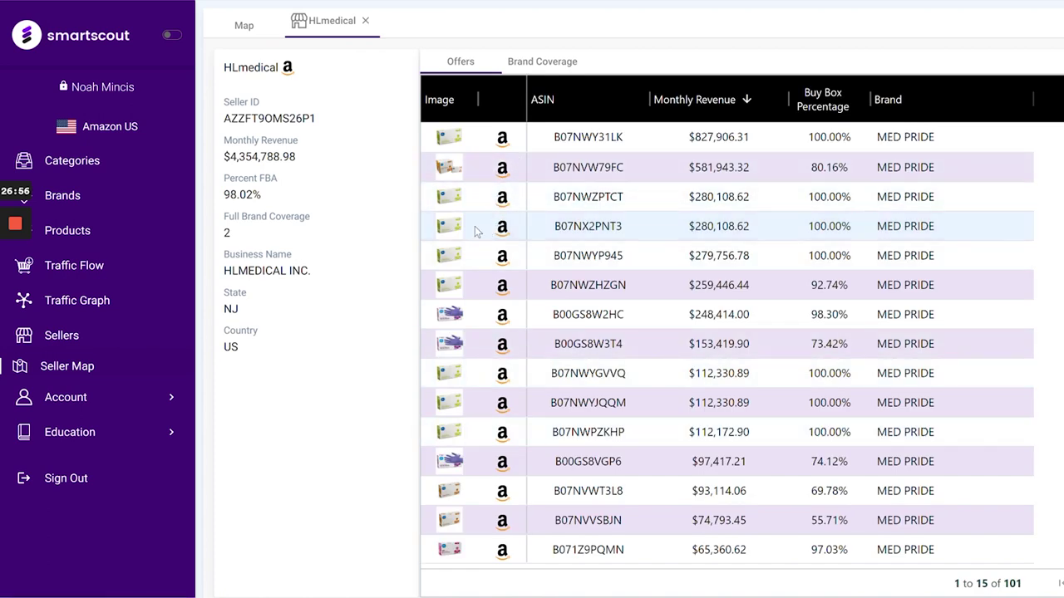
{"action": "mouse_move", "coordinate": [447, 143]}
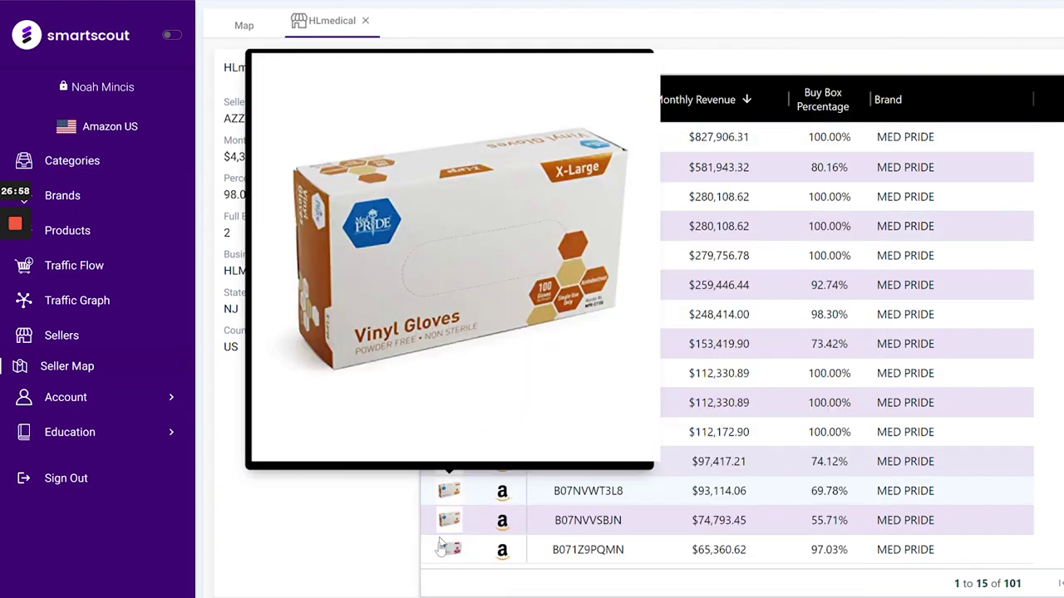